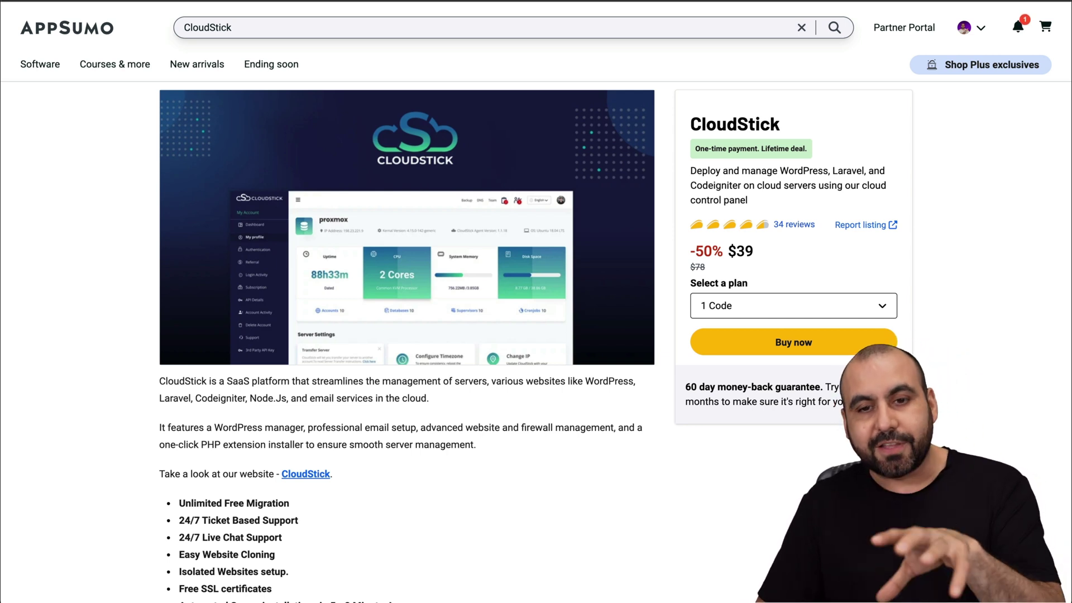
- Review Plan 1 in the CloudStick deal's pricing section, highlighting its server allowance and free backup entries
scroll(406, 335, down, 20)
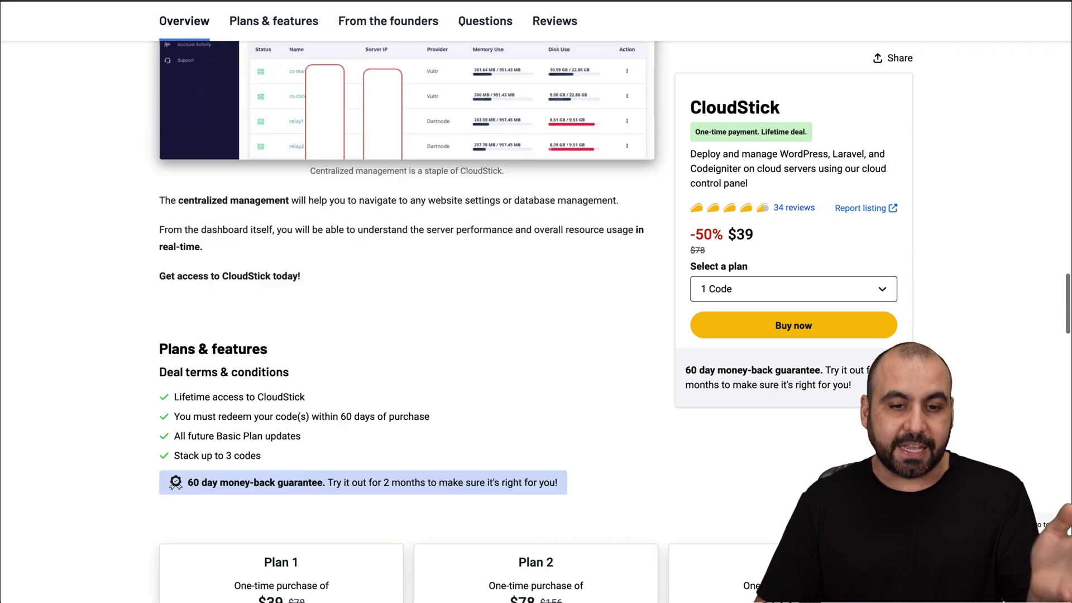
scroll(302, 187, down, 8)
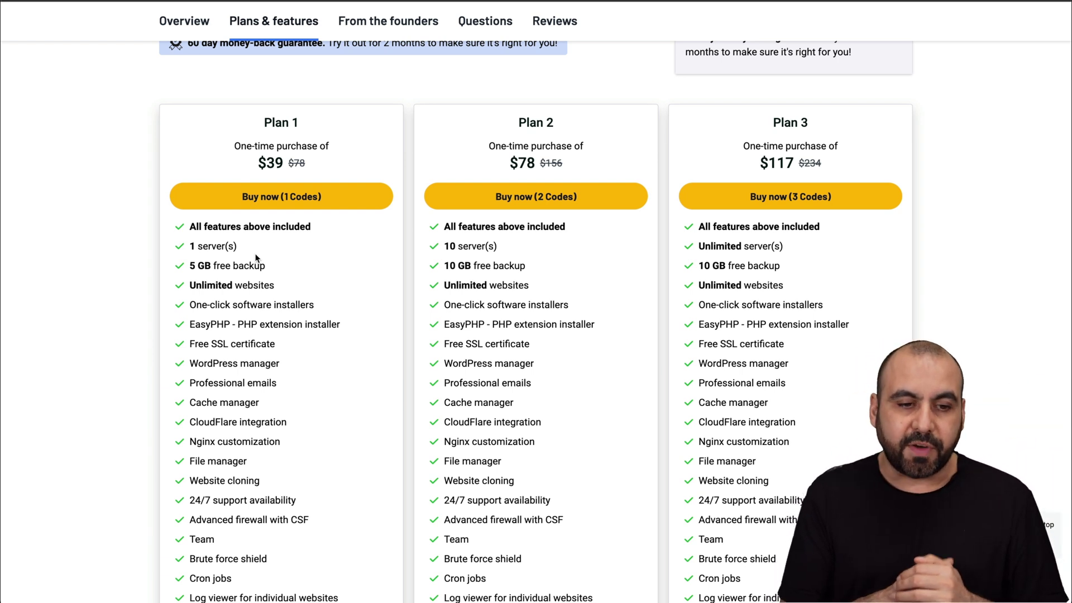
drag(190, 246, 250, 249)
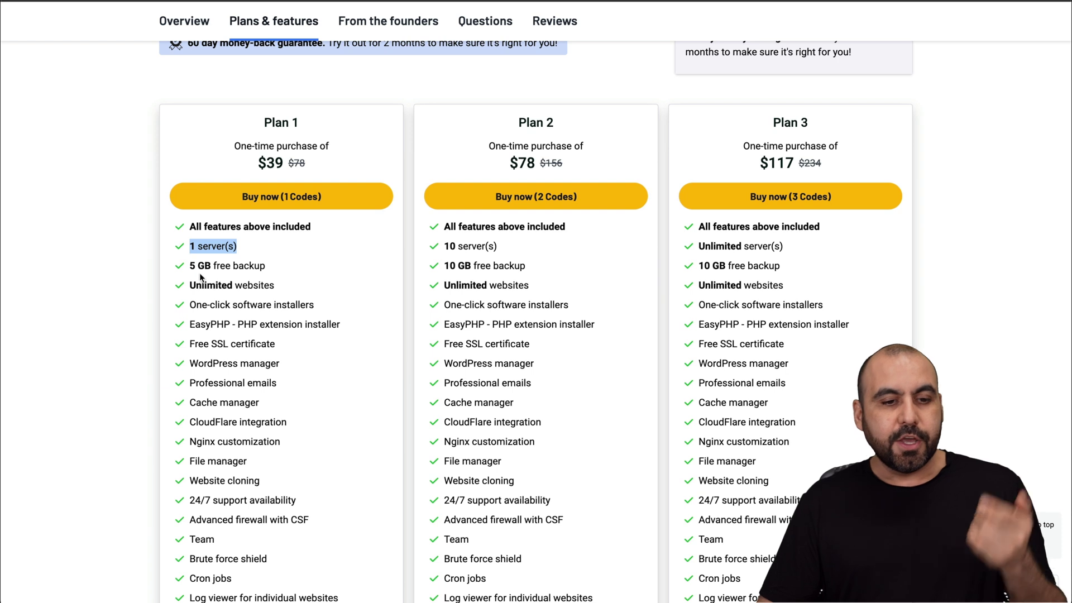
drag(213, 266, 222, 266)
triple_click(222, 265)
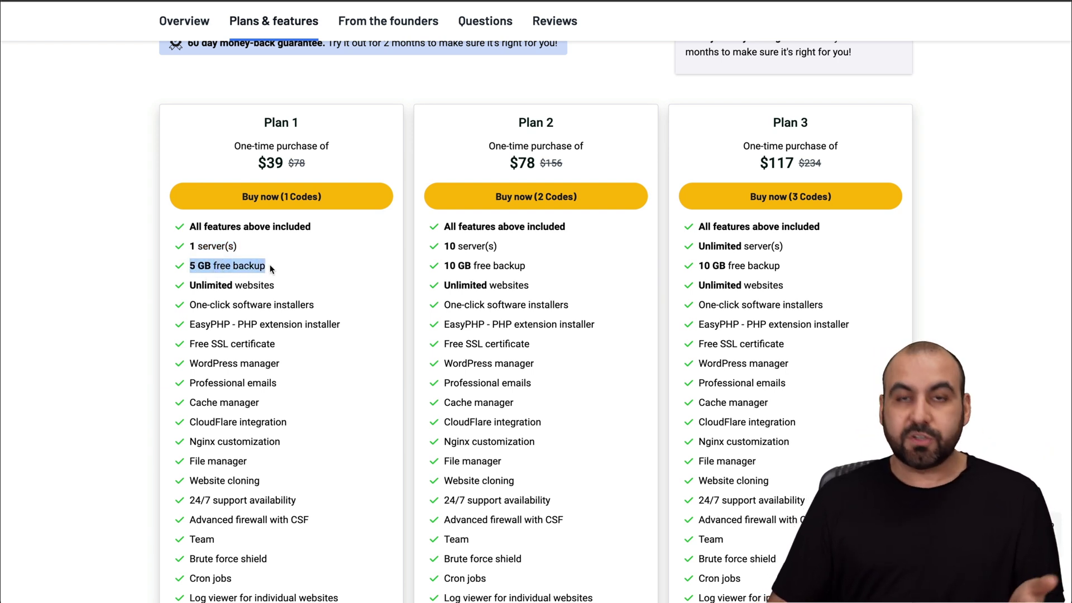
click(235, 290)
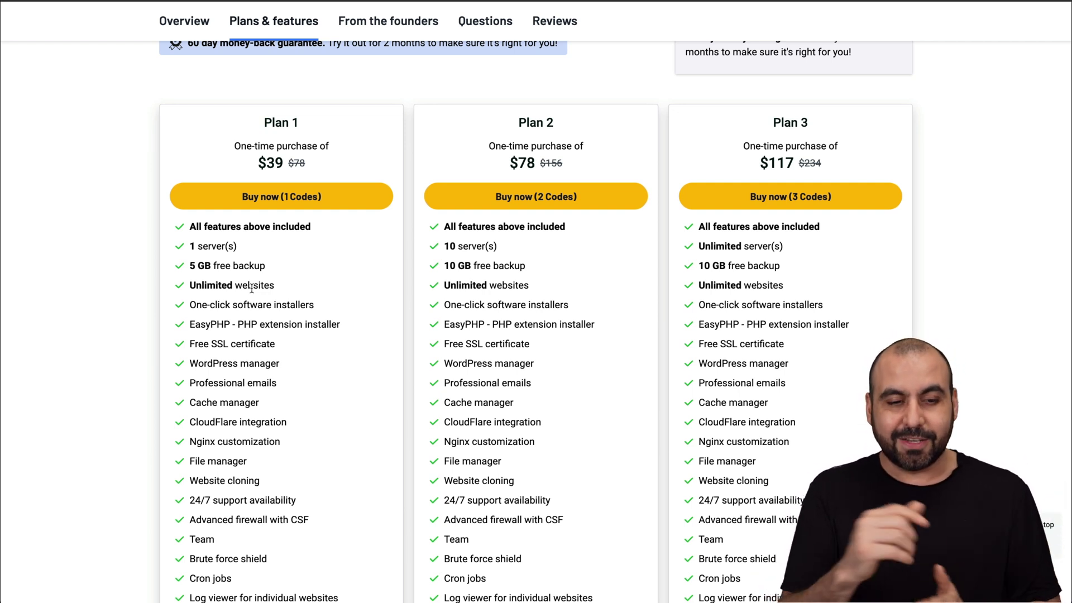
- Highlight the unlimited websites and one-click software installers entries in Plan 1's feature list
double_click(228, 283)
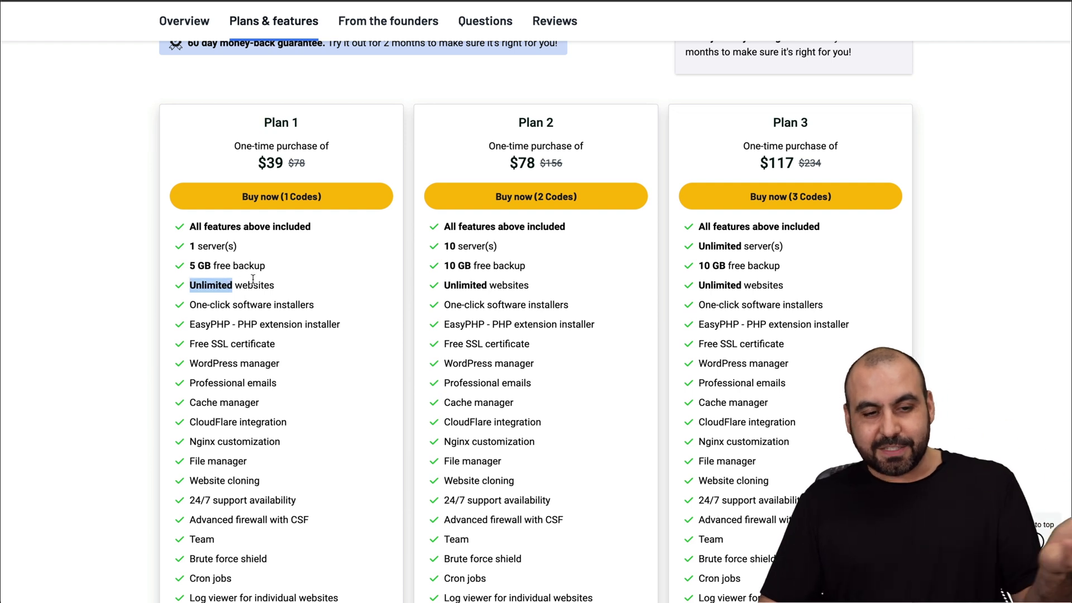
triple_click(252, 306)
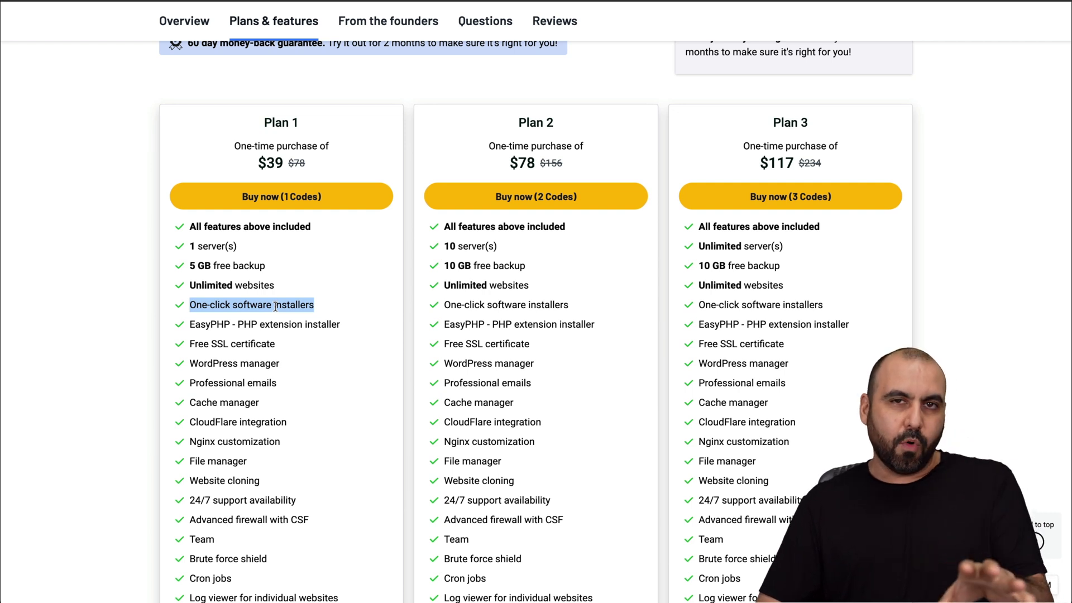
click(253, 307)
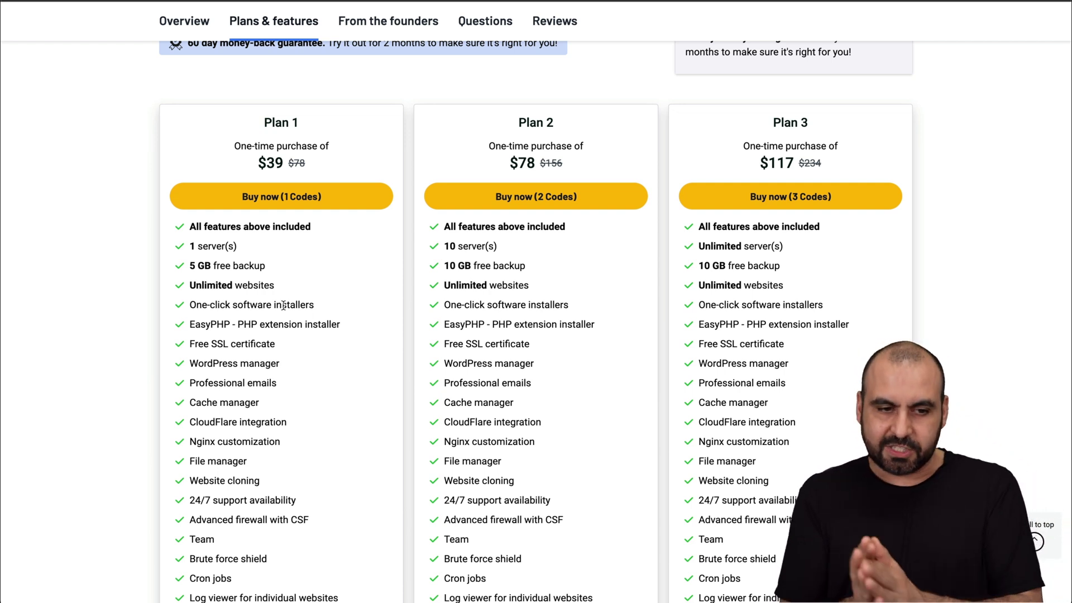
- Highlight the EasyPHP extension installer and Professional emails entries in Plan 1's feature list
triple_click(260, 325)
click(267, 323)
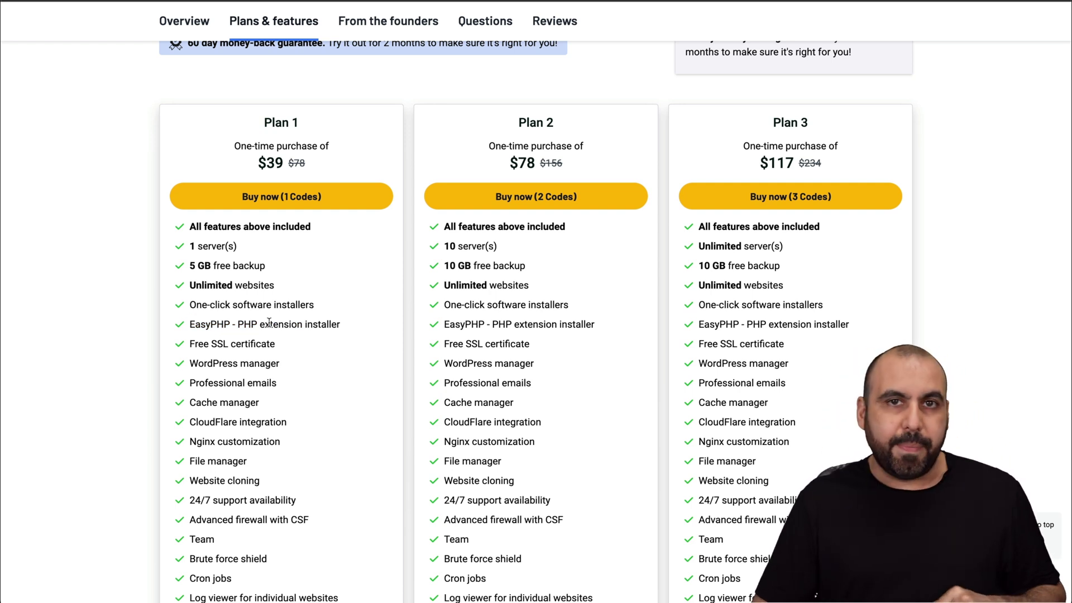
triple_click(310, 323)
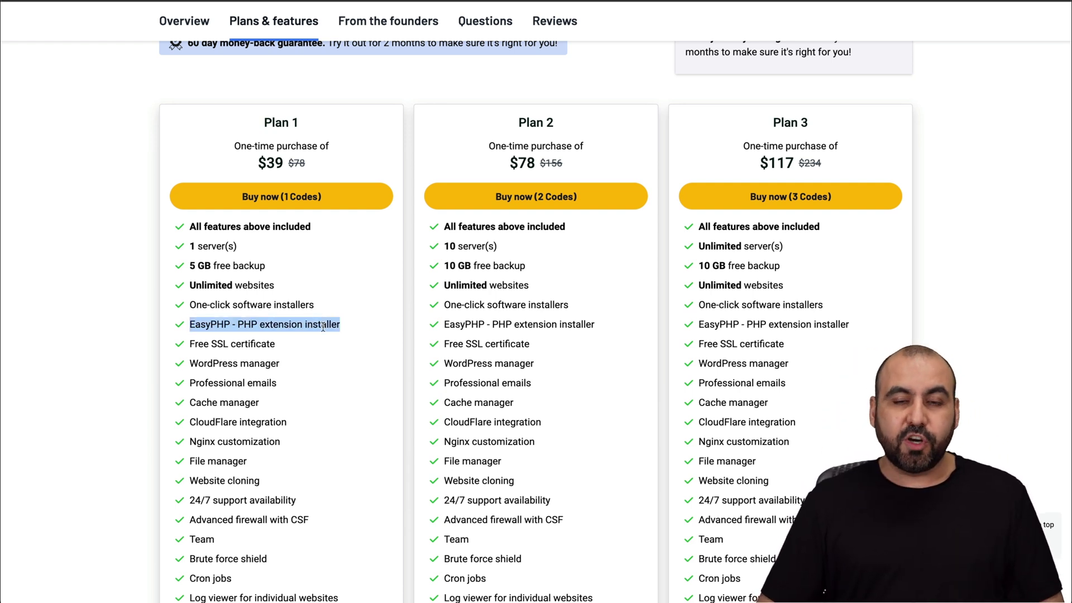
click(322, 327)
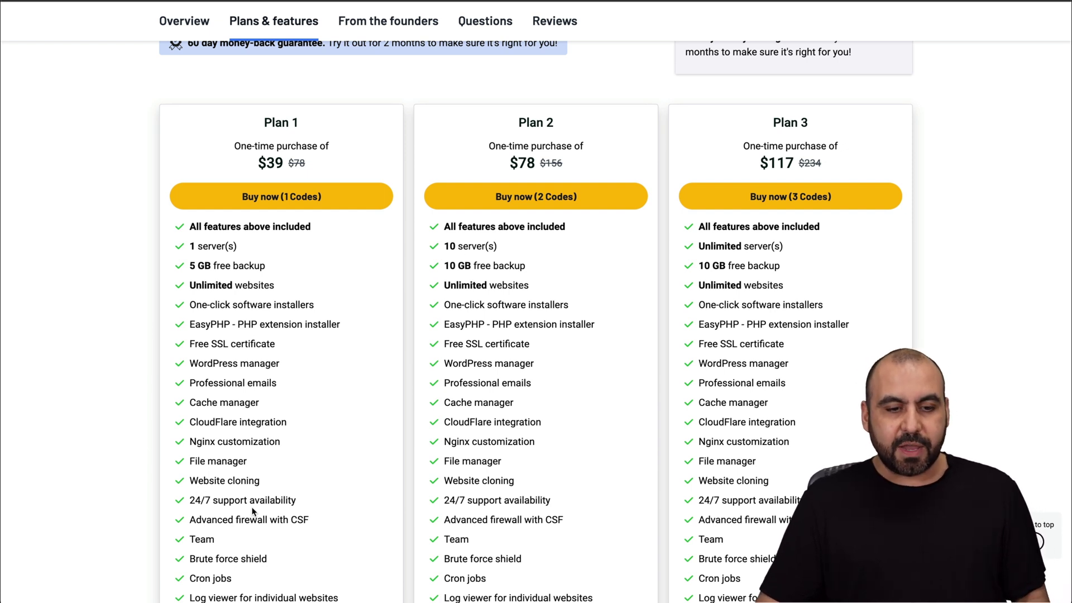
drag(188, 383, 333, 389)
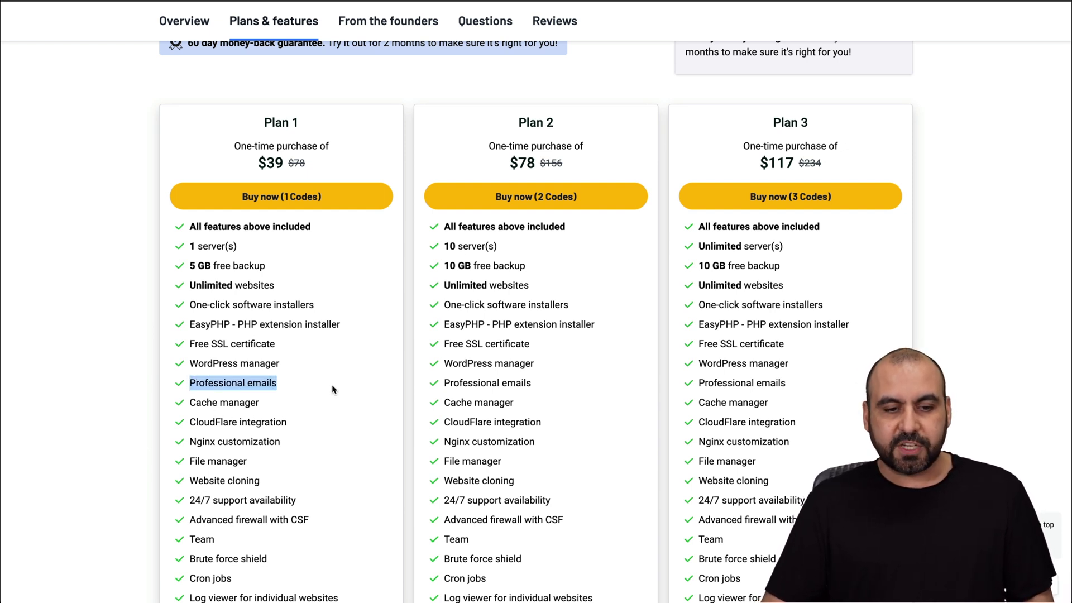
click(332, 389)
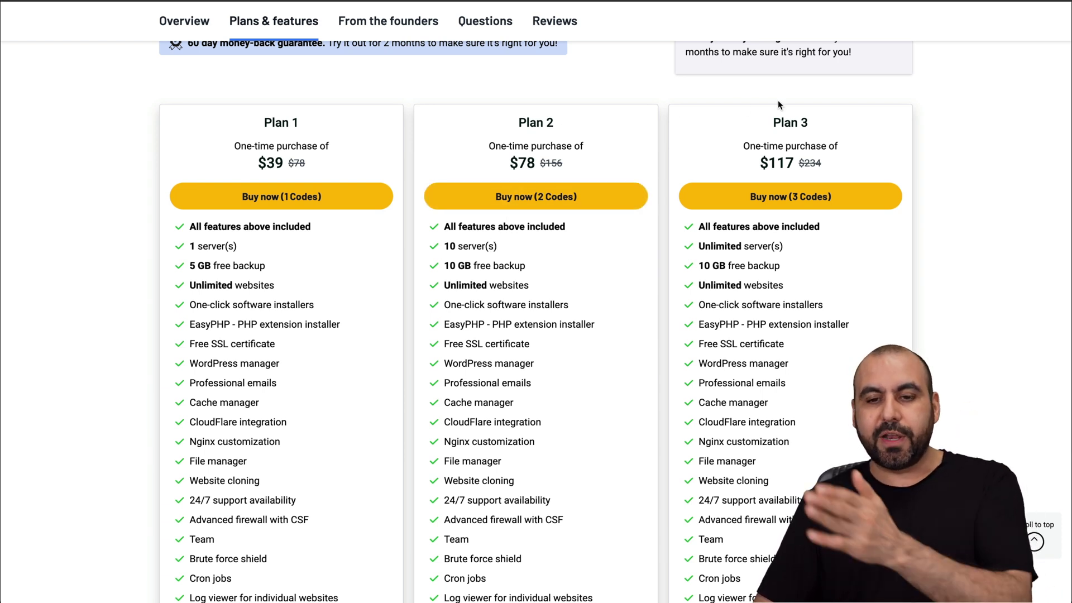
- Highlight the unlimited servers entry in Plan 3's feature list
drag(696, 248, 788, 256)
click(788, 252)
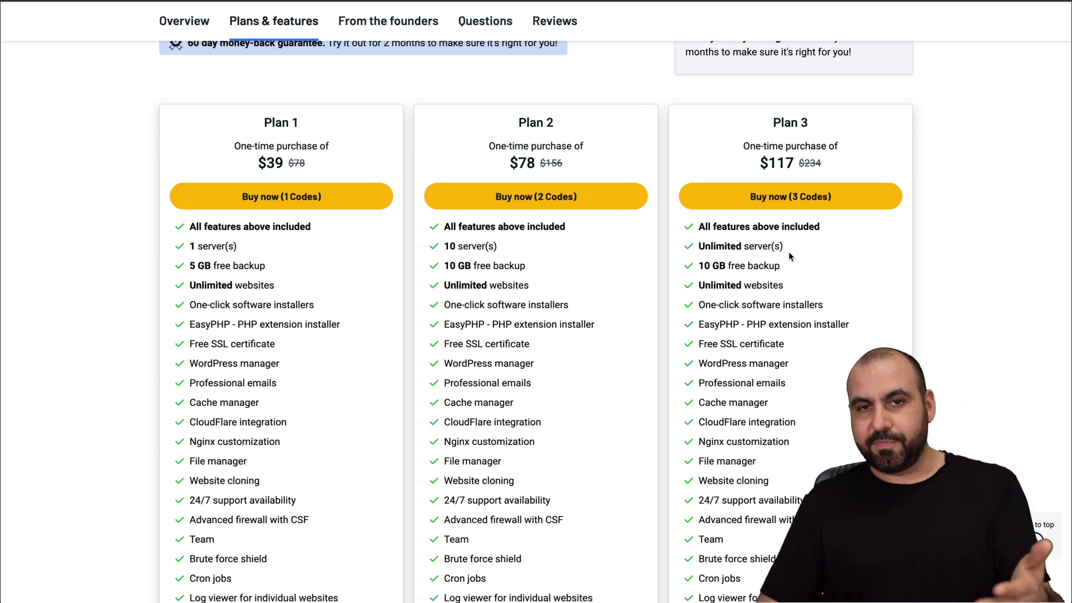
drag(698, 246, 866, 249)
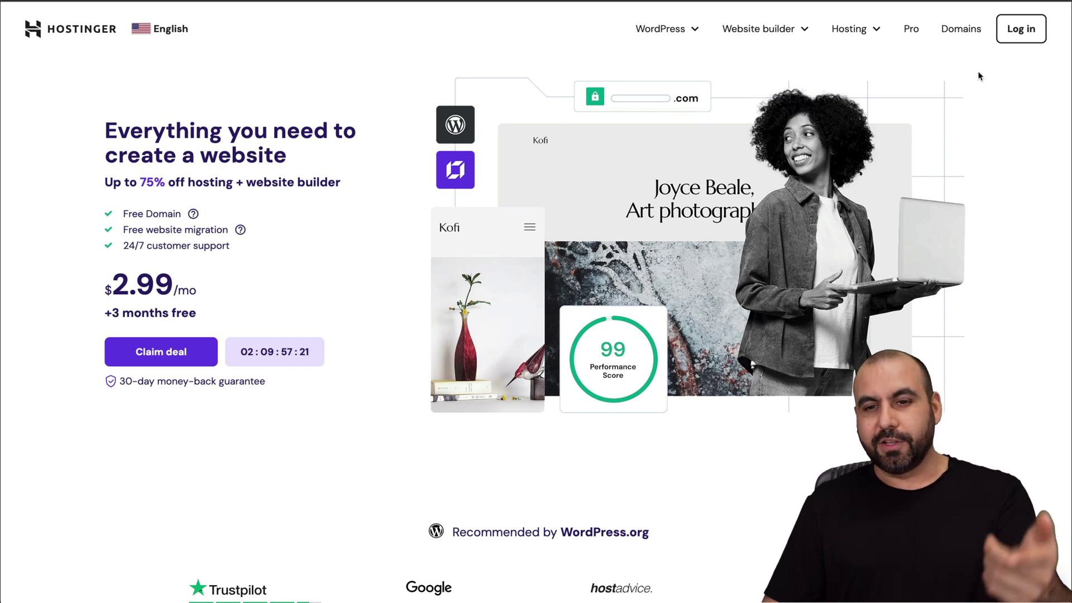
- On the Hostinger website, go to VPS hosting and choose the KVM 2 plan
mouse_move(866, 36)
click(807, 159)
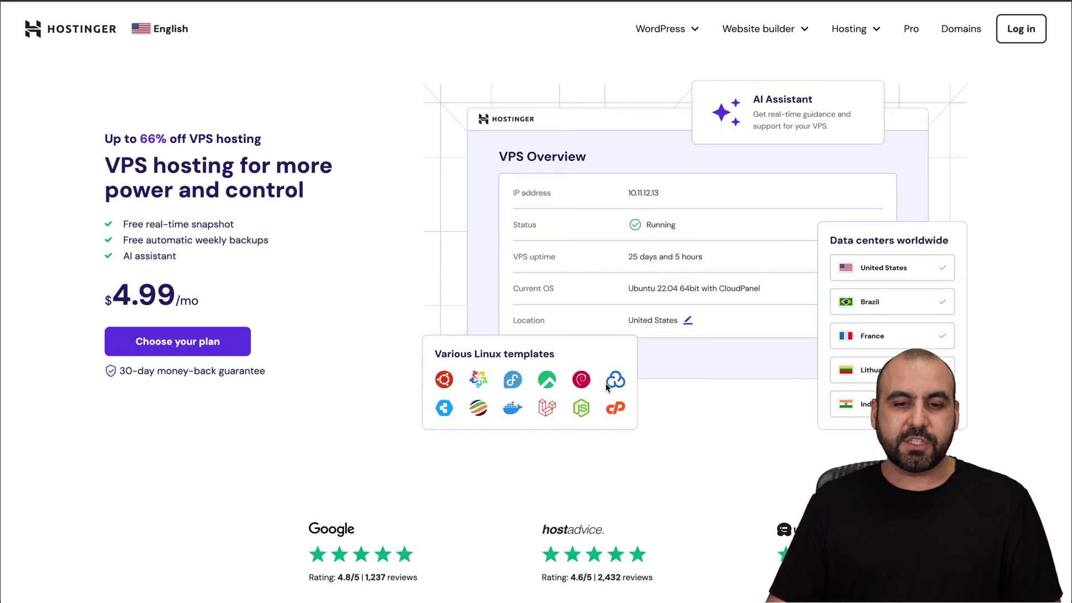
scroll(600, 451, down, 4)
scroll(600, 451, down, 5)
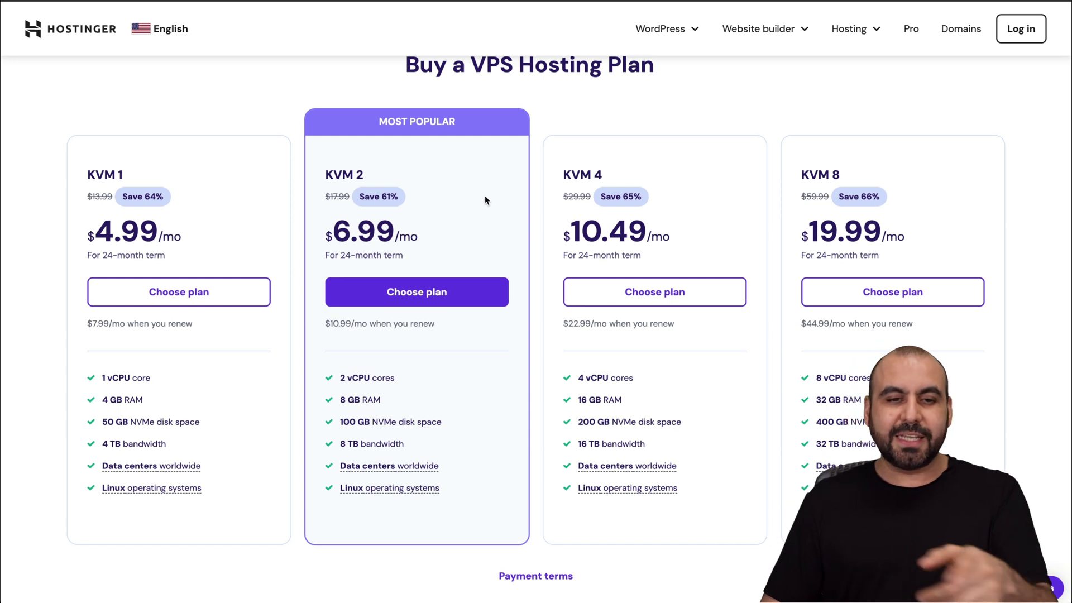
click(408, 288)
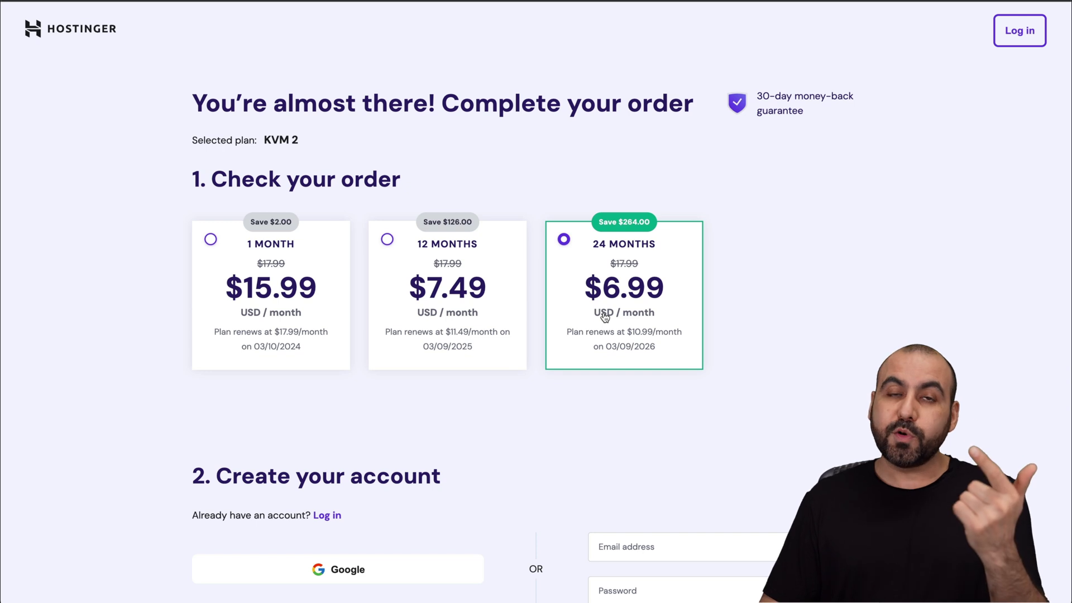
- Apply the coupon code SAASMASTER to the KVM 2 24-month order
scroll(696, 312, down, 10)
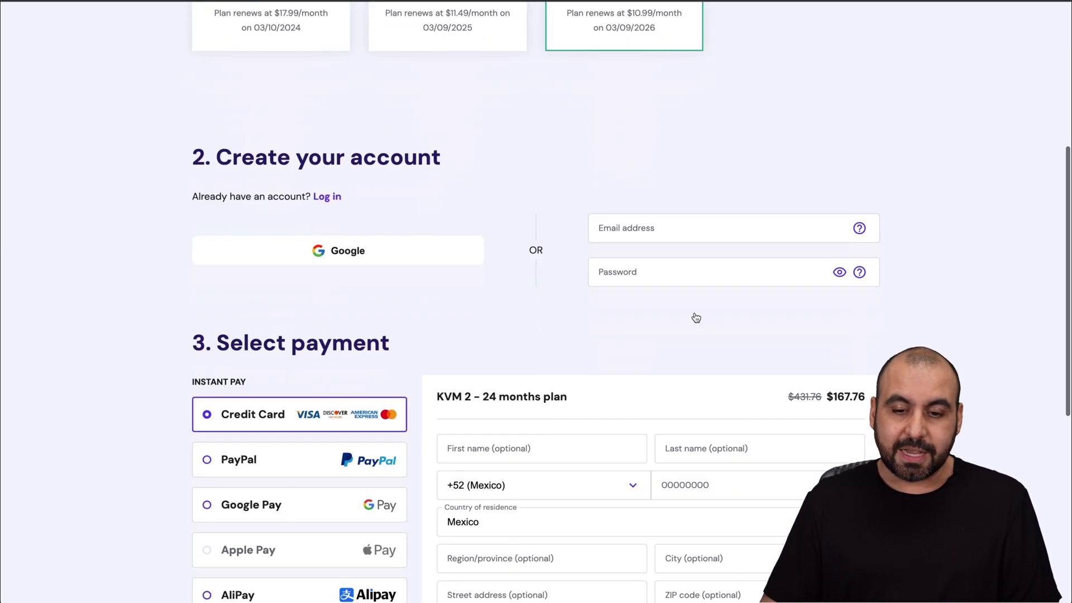
scroll(694, 313, down, 1)
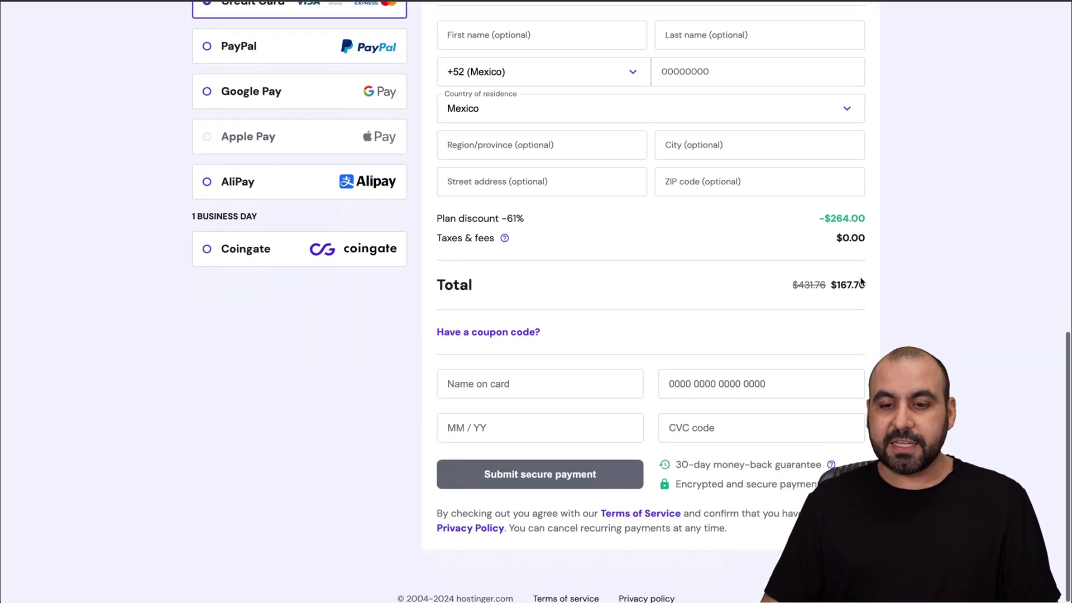
click(524, 334)
click(520, 366)
text(SMASTER)
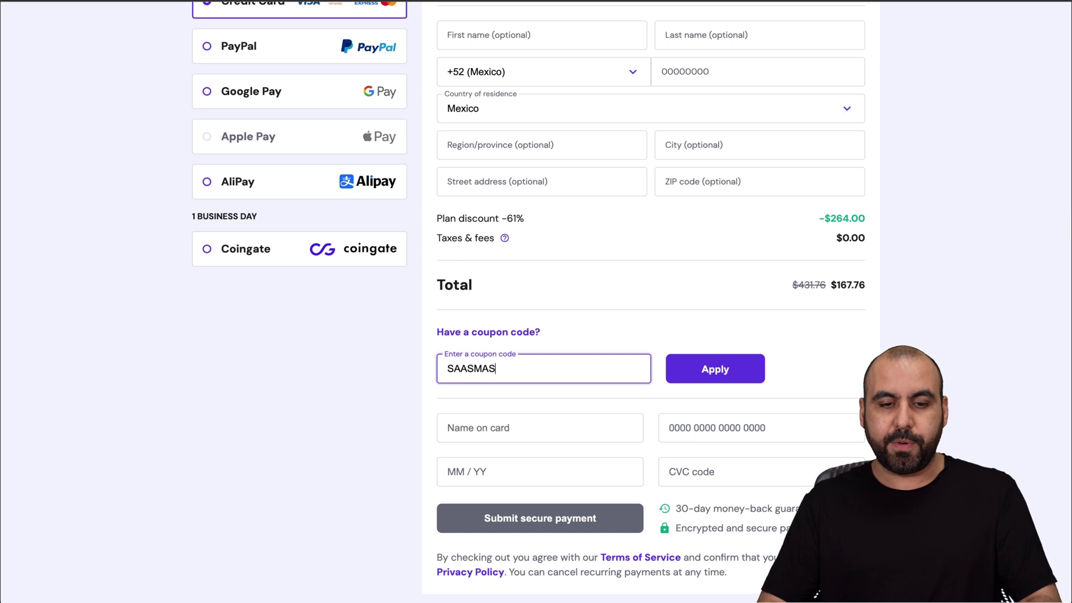
click(738, 369)
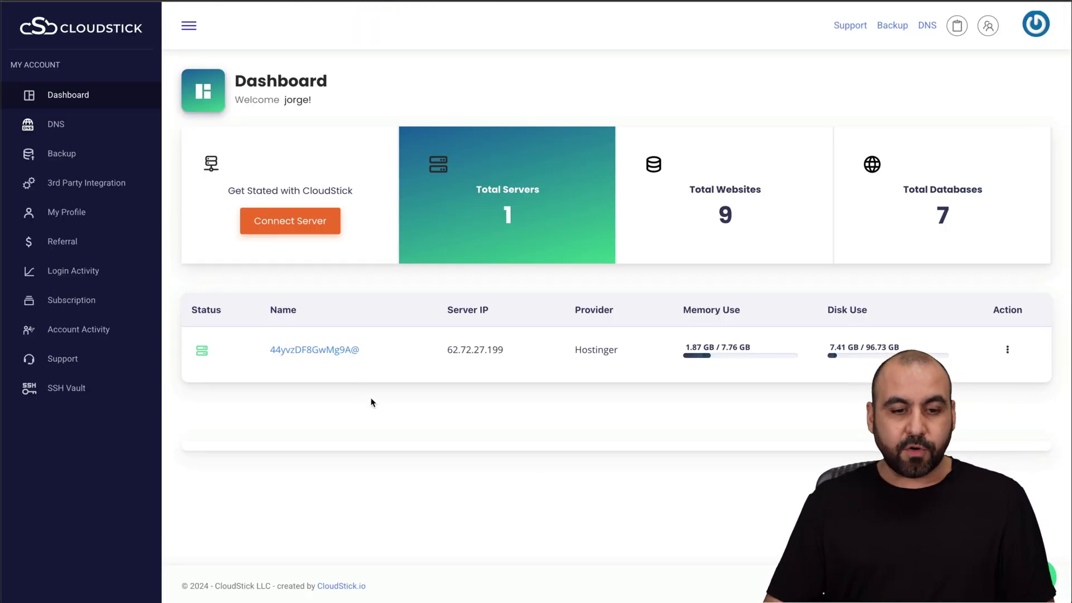
- In CloudStick, open the Hostinger server's websites and start creating a new site with the WordPress application type
click(315, 350)
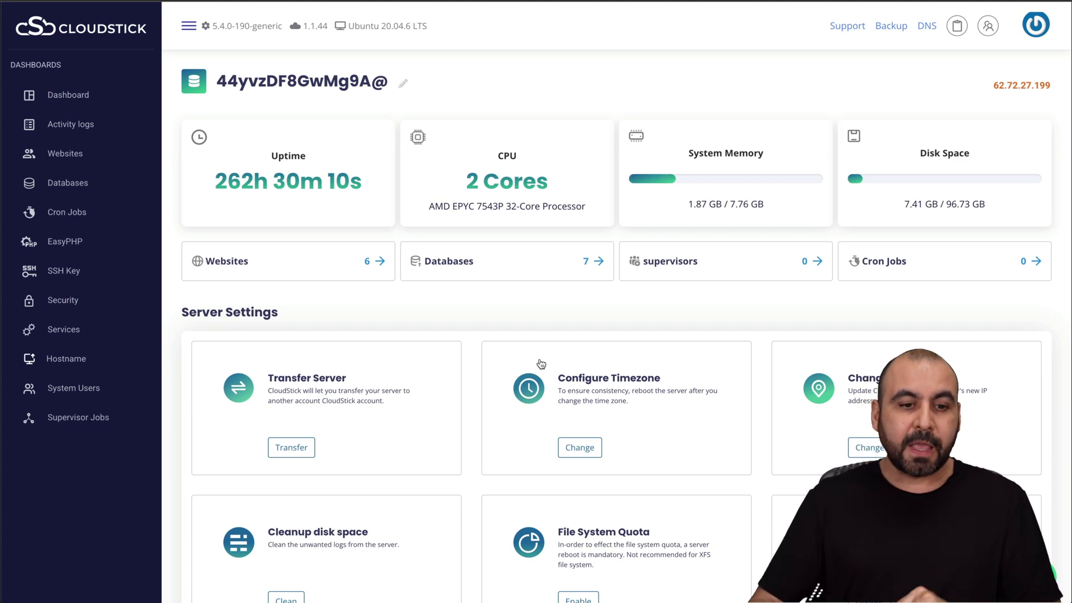
click(313, 263)
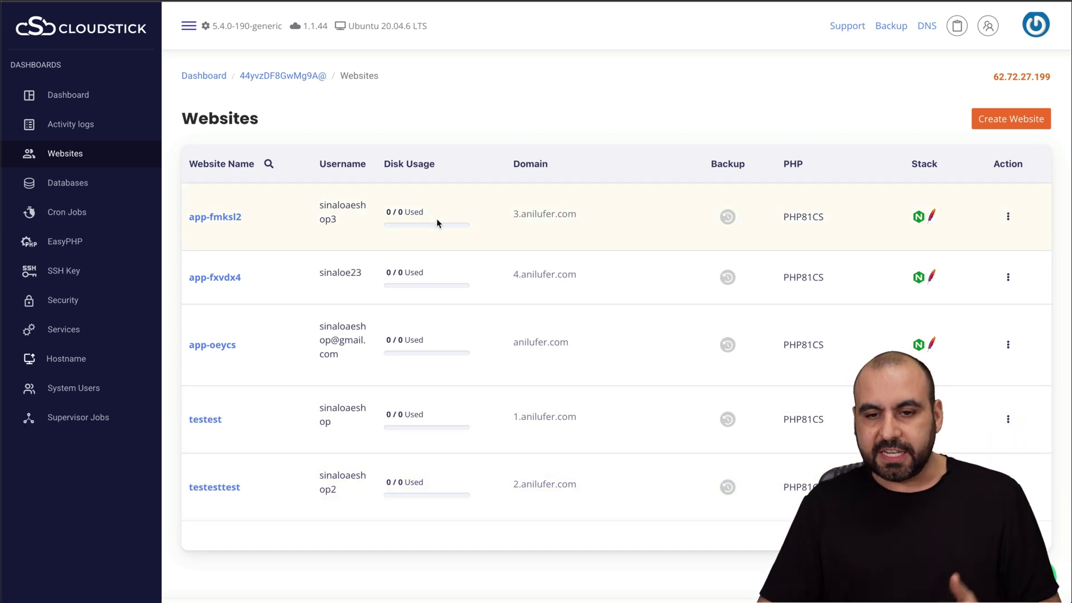
click(1010, 119)
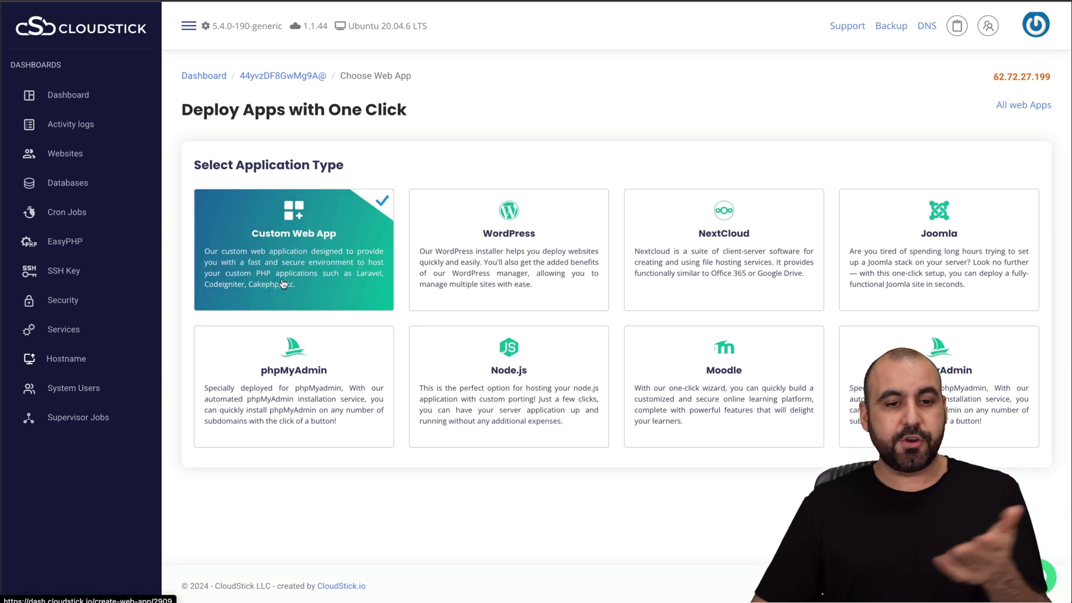
click(572, 294)
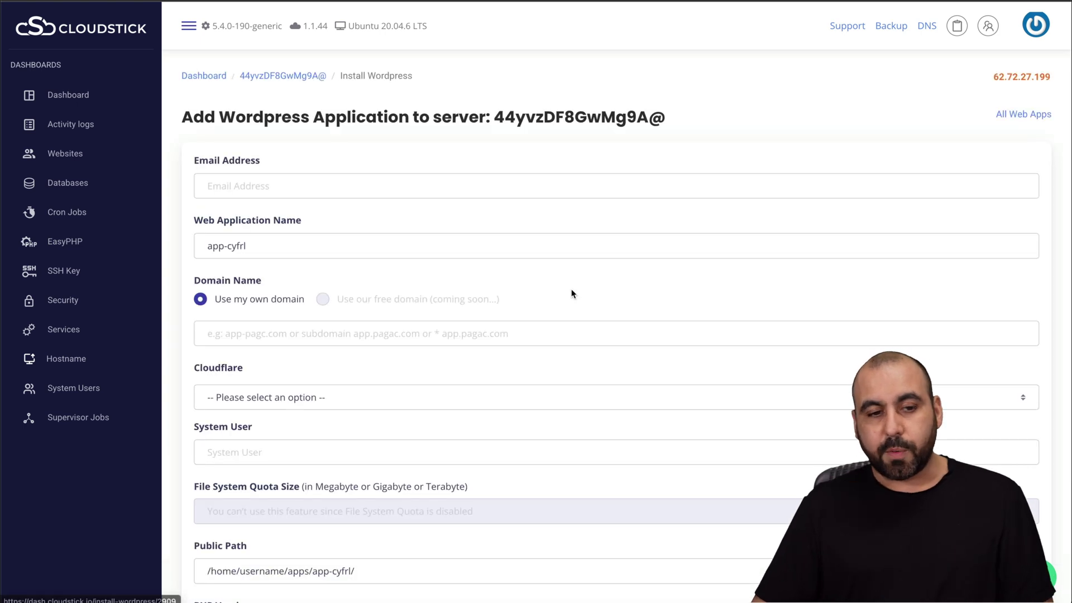
- Examine the WordPress installation form's domain, Cloudflare, system user and public path settings, including the Cloudflare choices
scroll(341, 219, down, 2)
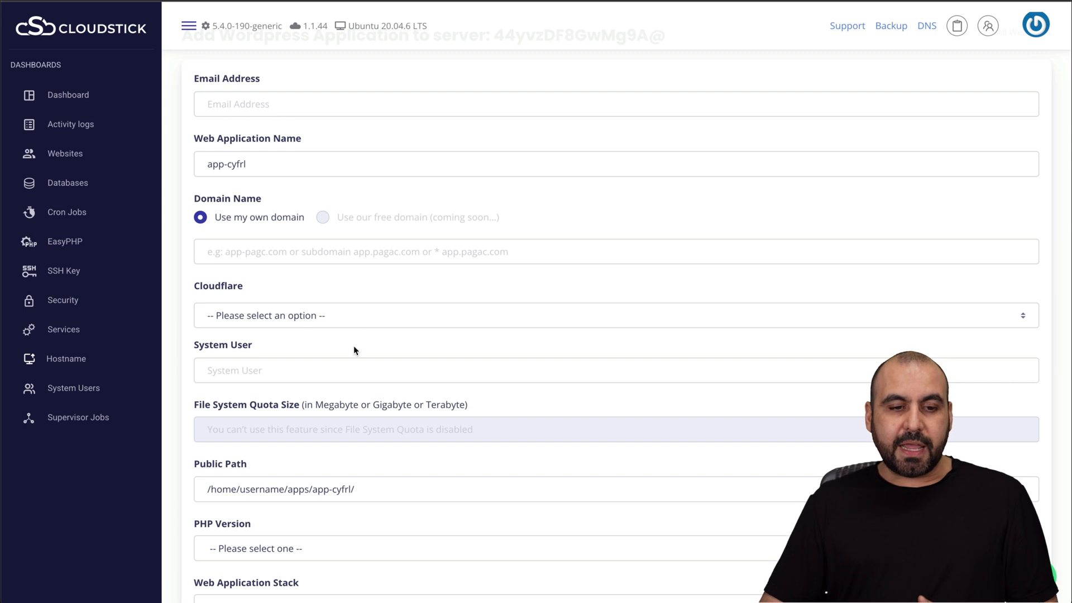
click(290, 317)
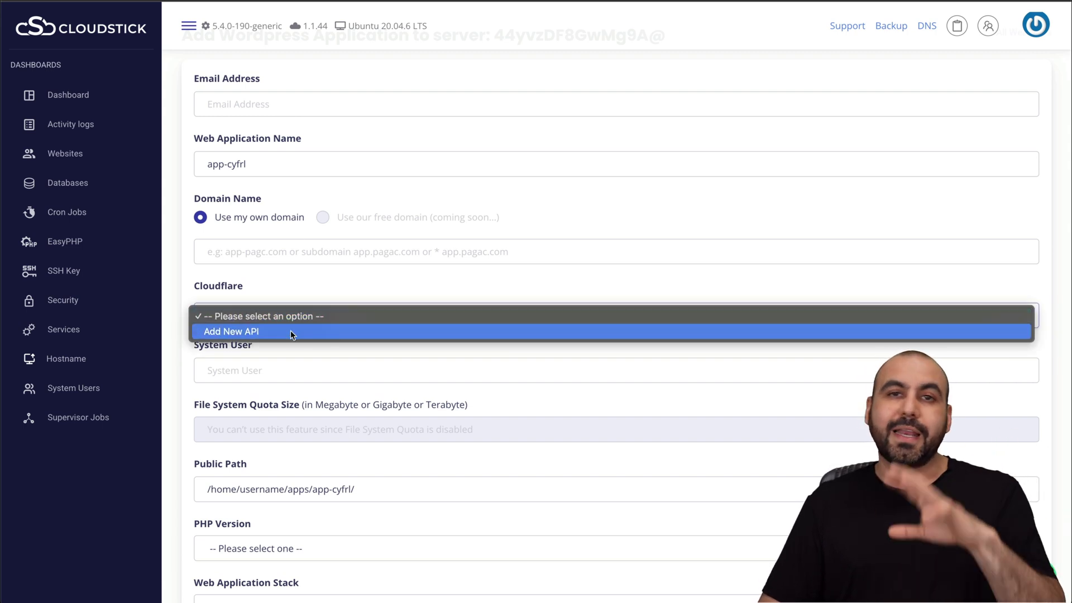
click(291, 274)
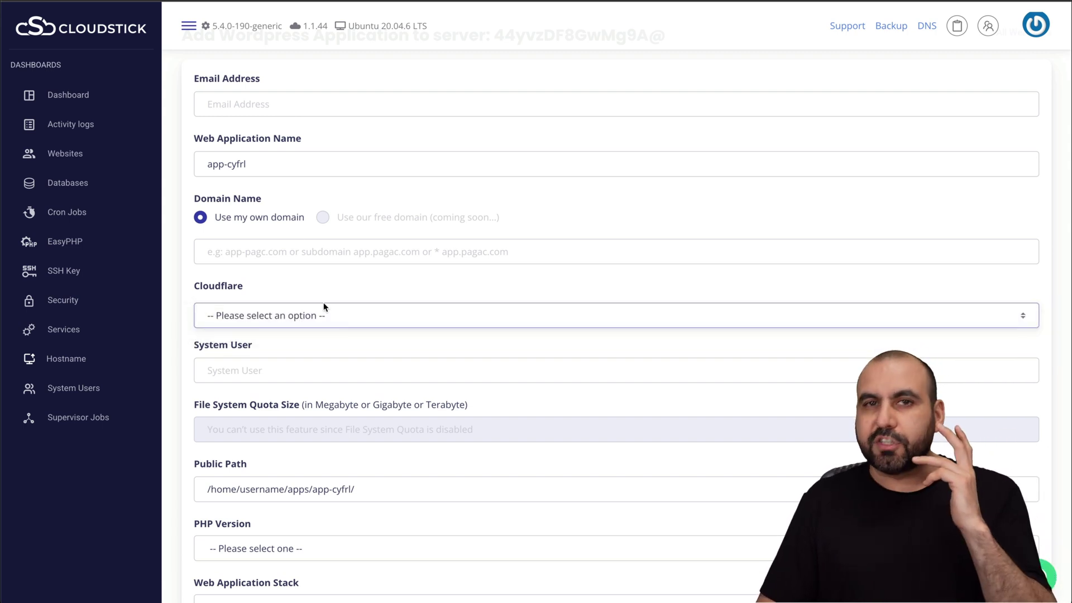
scroll(323, 314, down, 2)
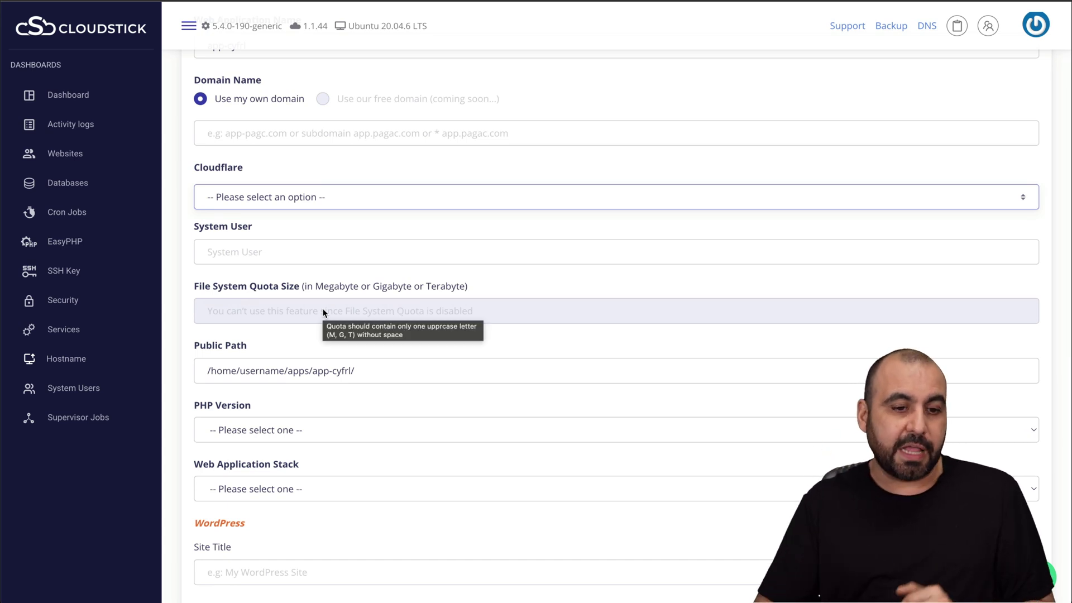
scroll(273, 405, down, 2)
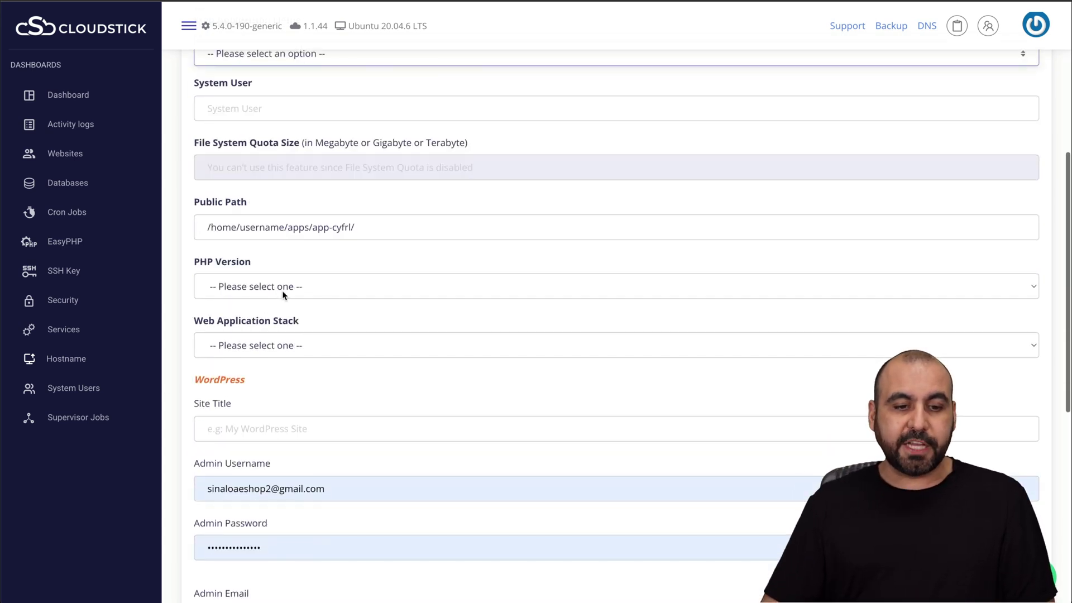
- Examine the available PHP versions and web application stacks, plus the WordPress admin and database fields of the form
click(283, 290)
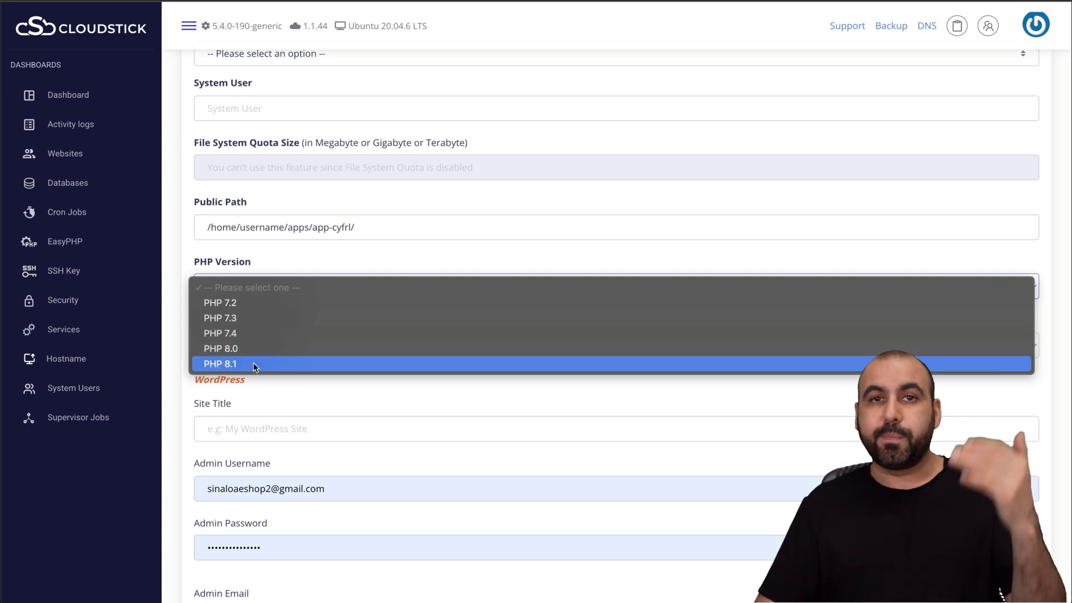
click(231, 253)
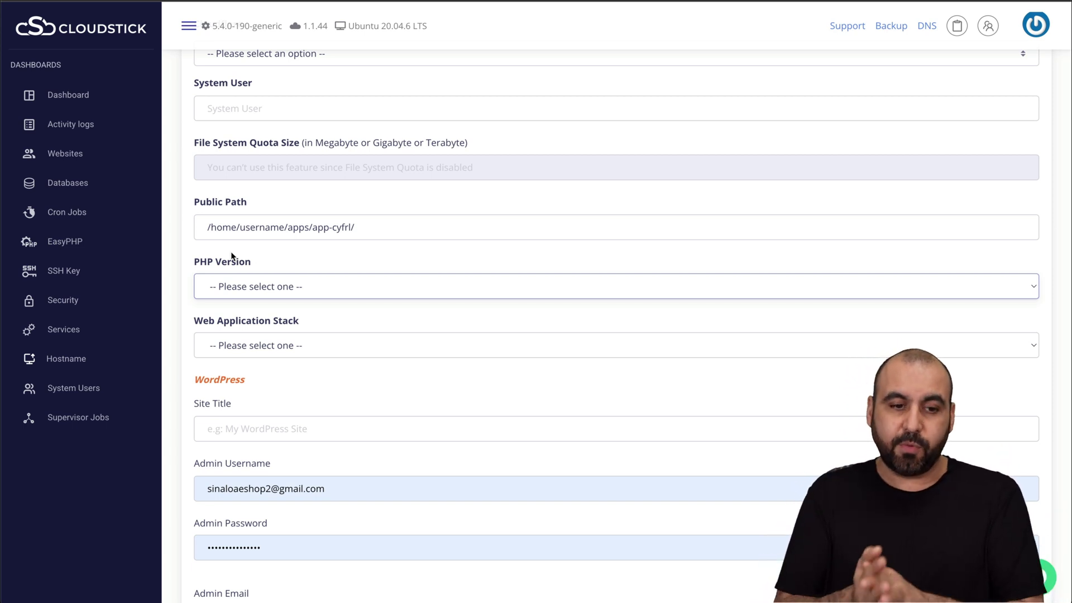
click(278, 344)
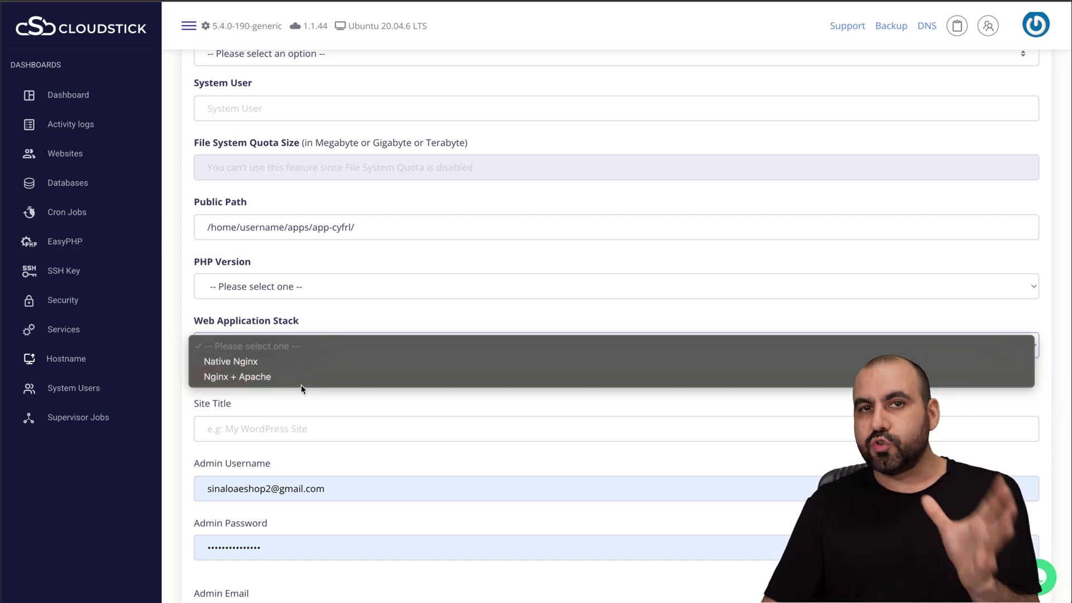
click(330, 400)
scroll(330, 400, down, 5)
scroll(331, 399, down, 3)
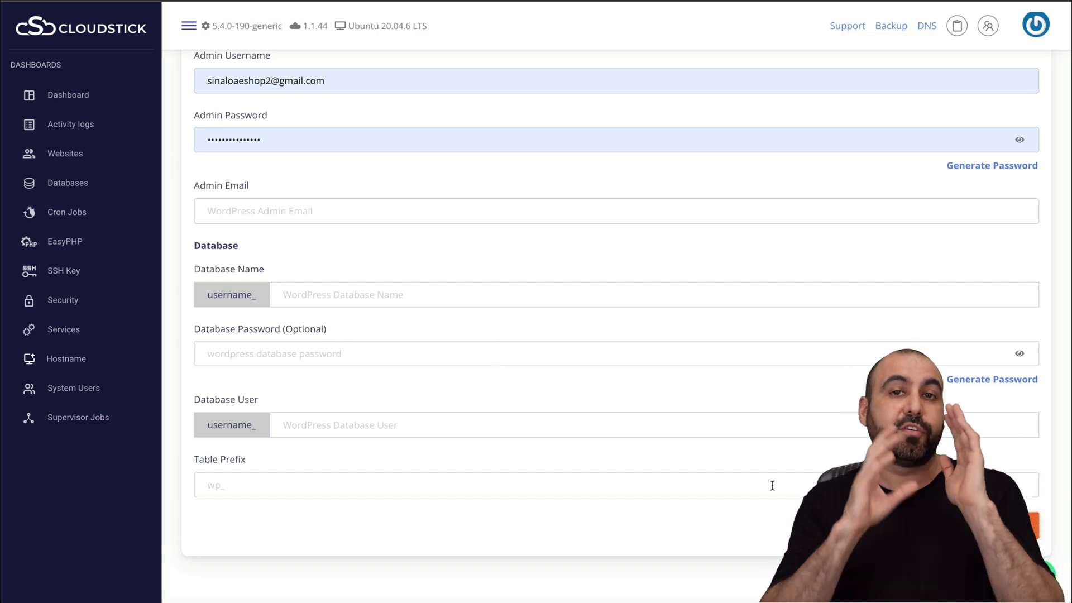
- Return to the start of the WordPress installation form and examine its domain name options and own-domain field
scroll(772, 485, up, 10)
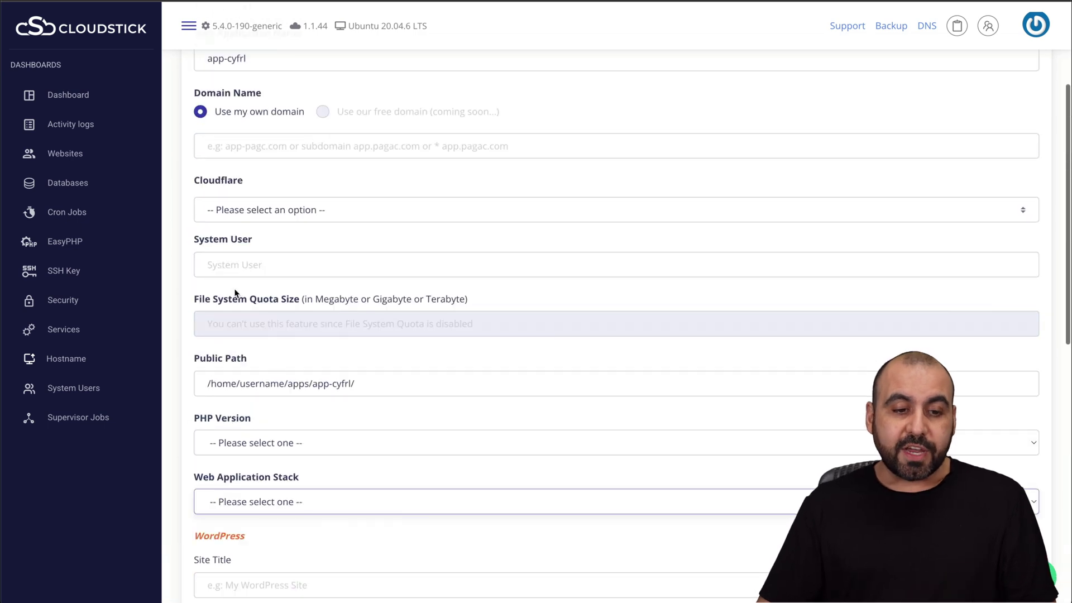
scroll(225, 240, up, 3)
click(206, 317)
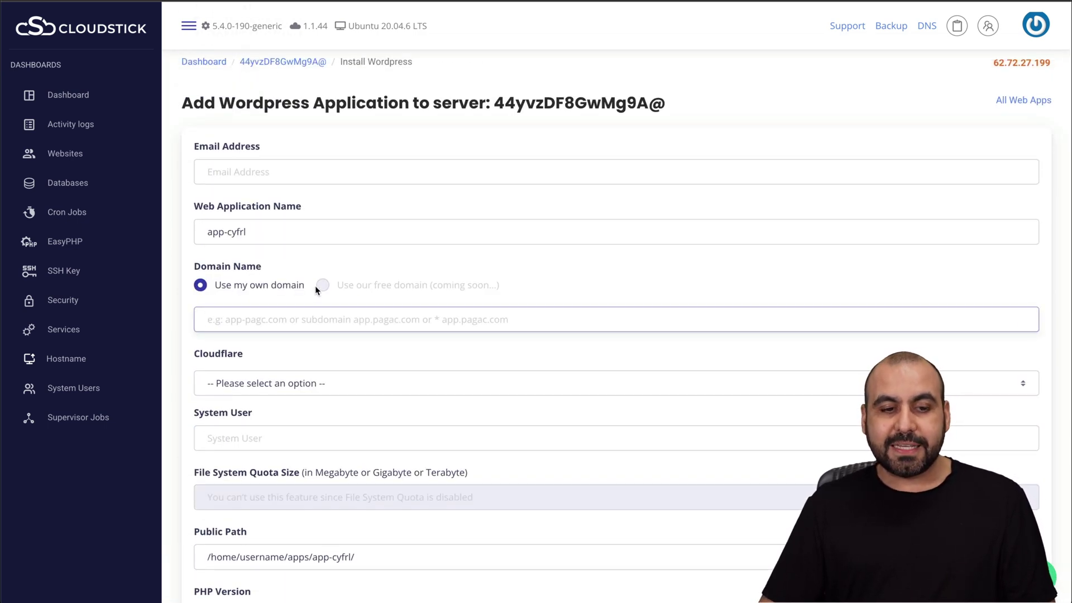
click(376, 298)
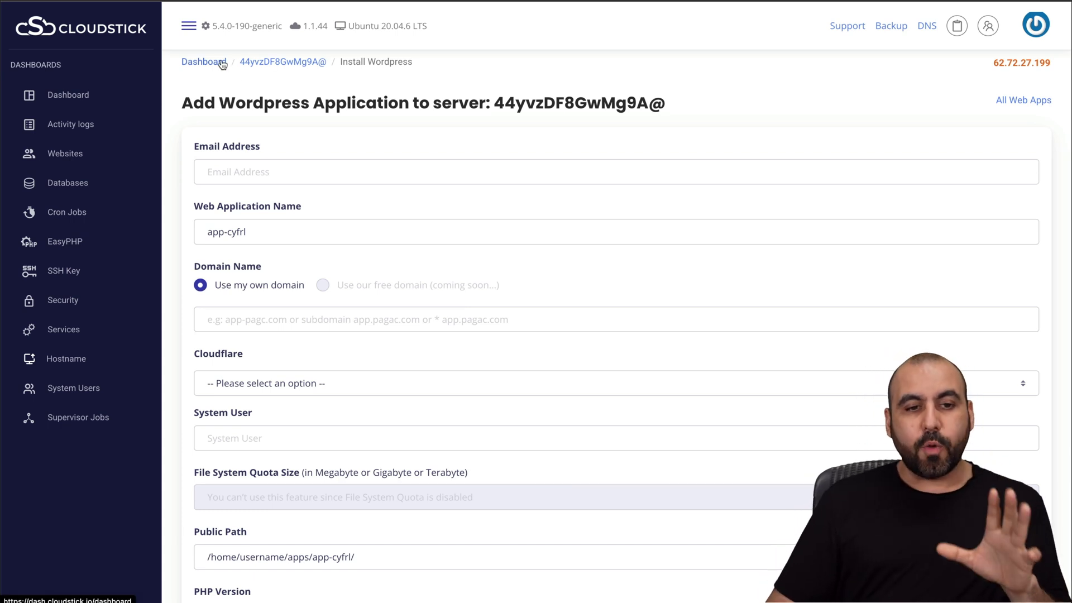
- Leave the installation form, open the WordPress Manager of the app-fmksl2 site from its server, and examine the general settings
click(258, 63)
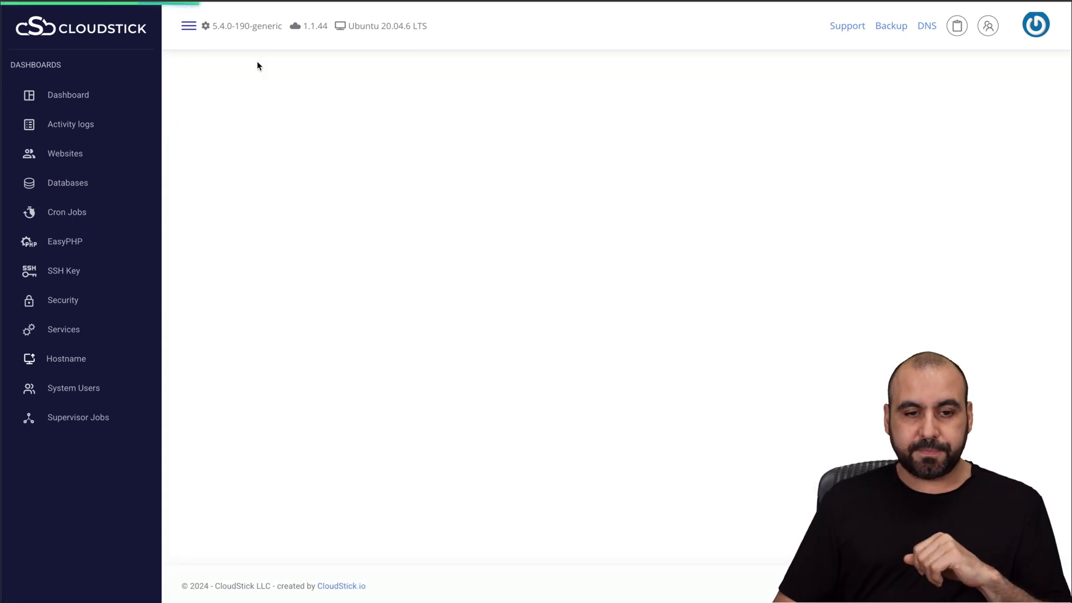
click(218, 221)
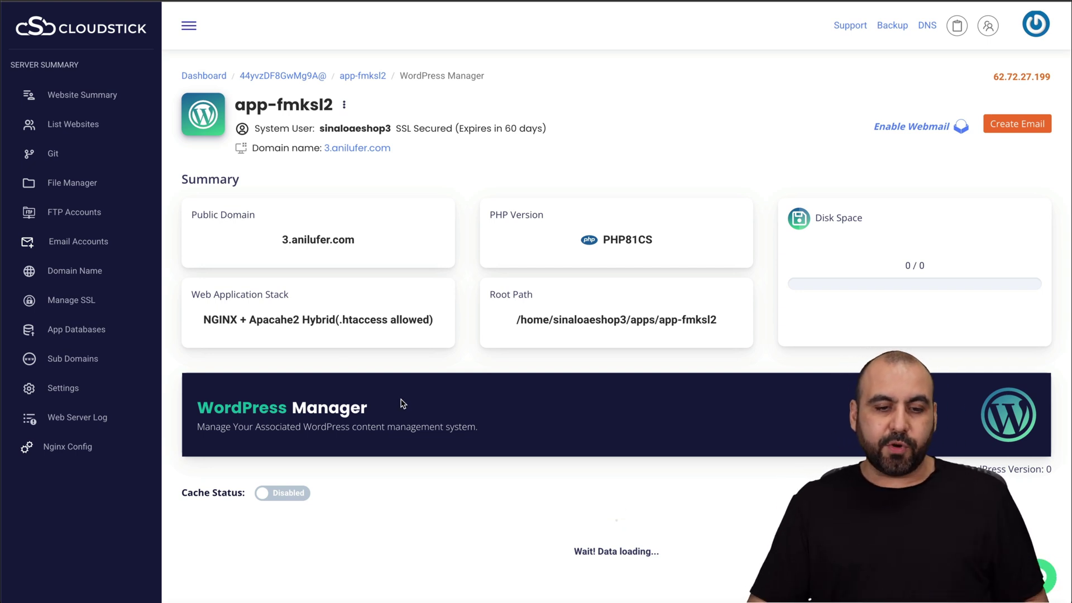
scroll(400, 404, down, 1)
scroll(401, 409, down, 2)
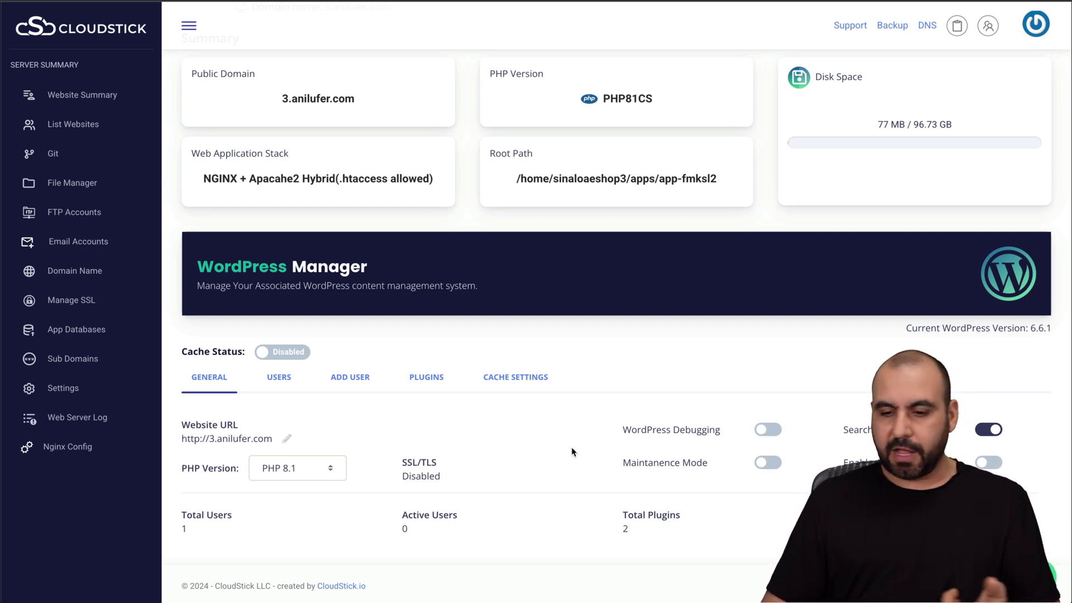
- Examine the WordPress users, the option to add a user, and the installed plugins of the app-fmksl2 site
click(285, 379)
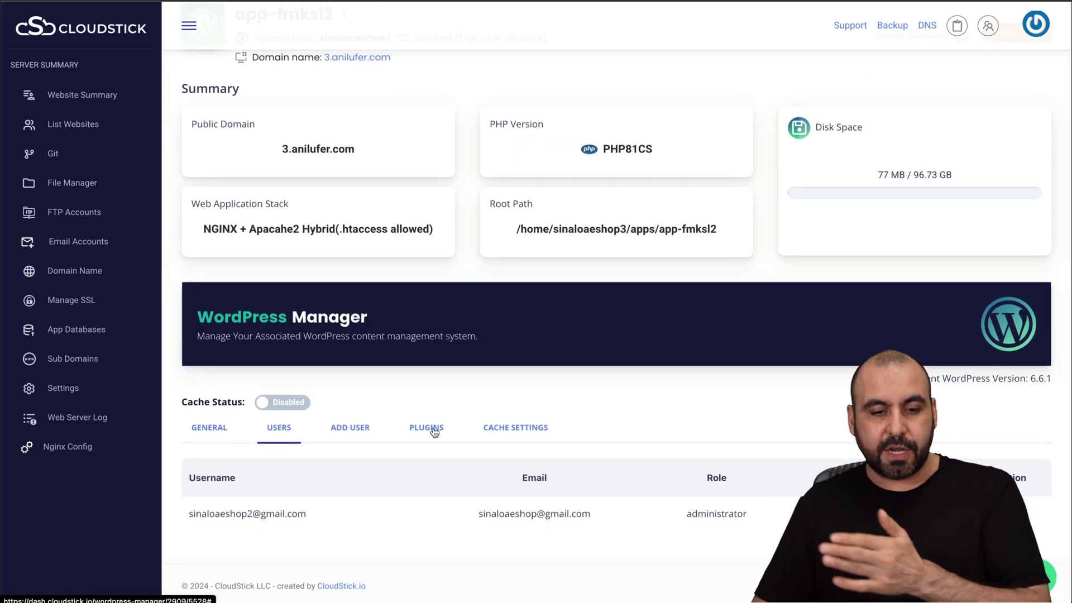
click(373, 431)
click(428, 430)
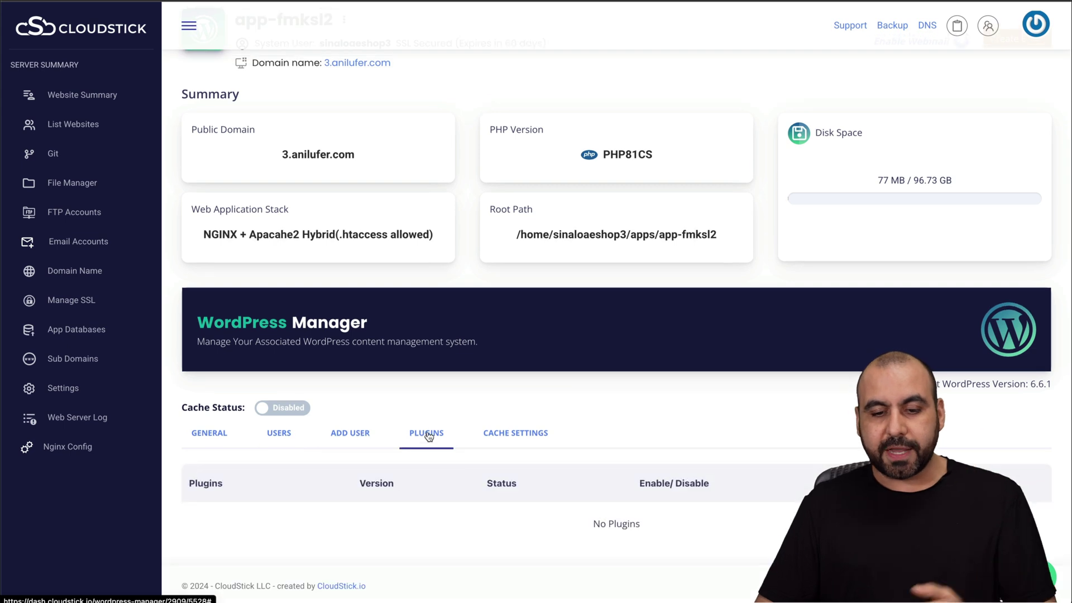
scroll(519, 499, down, 1)
- Enable the cache for the app-fmksl2 site and review its NGINX cache settings
scroll(519, 499, up, 1)
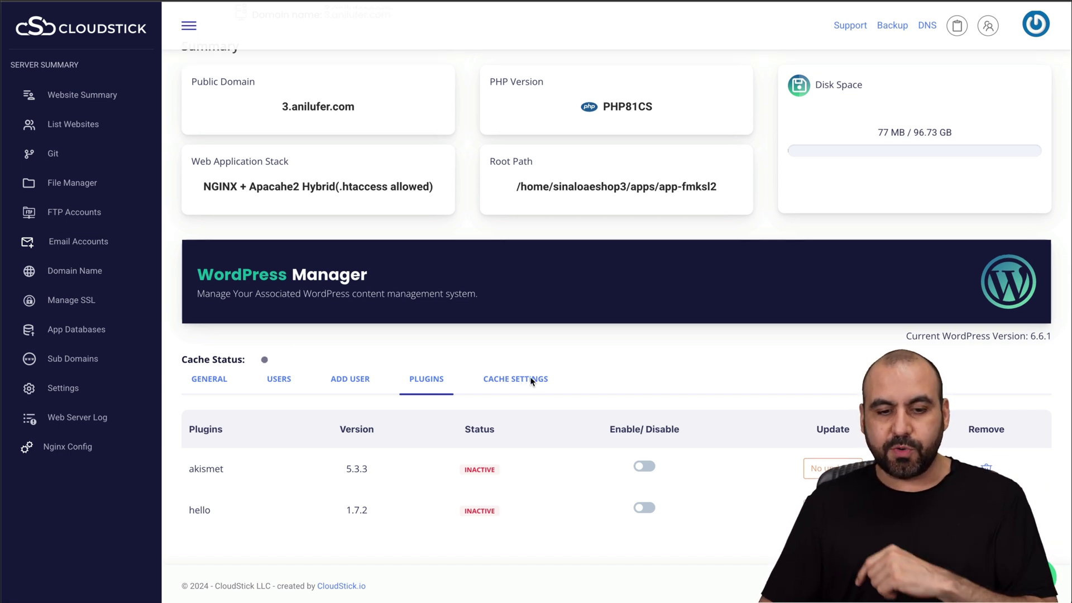
click(516, 390)
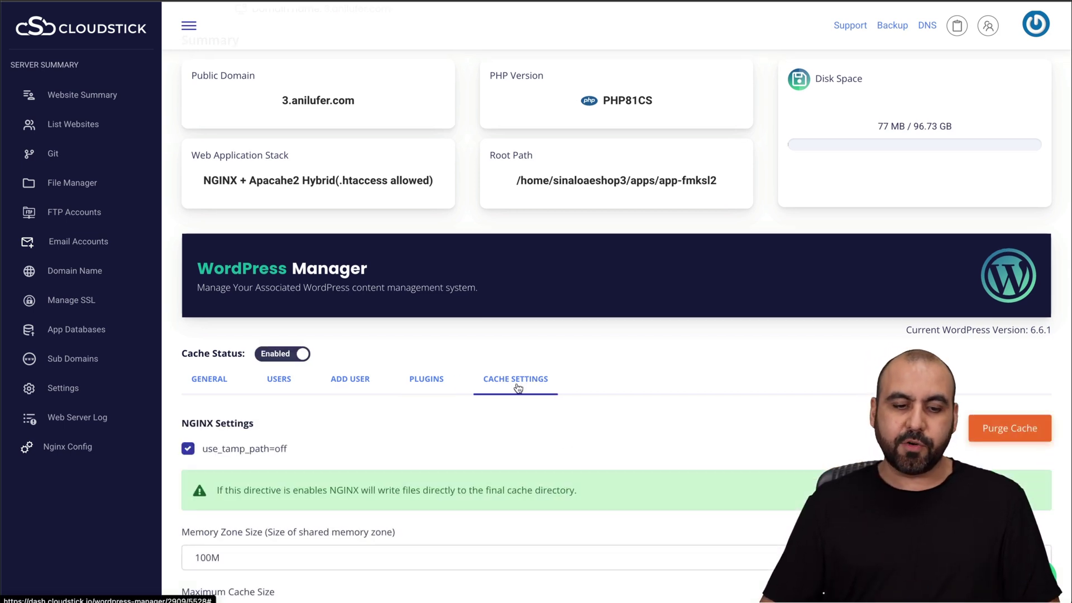
scroll(502, 402, down, 5)
scroll(457, 362, up, 4)
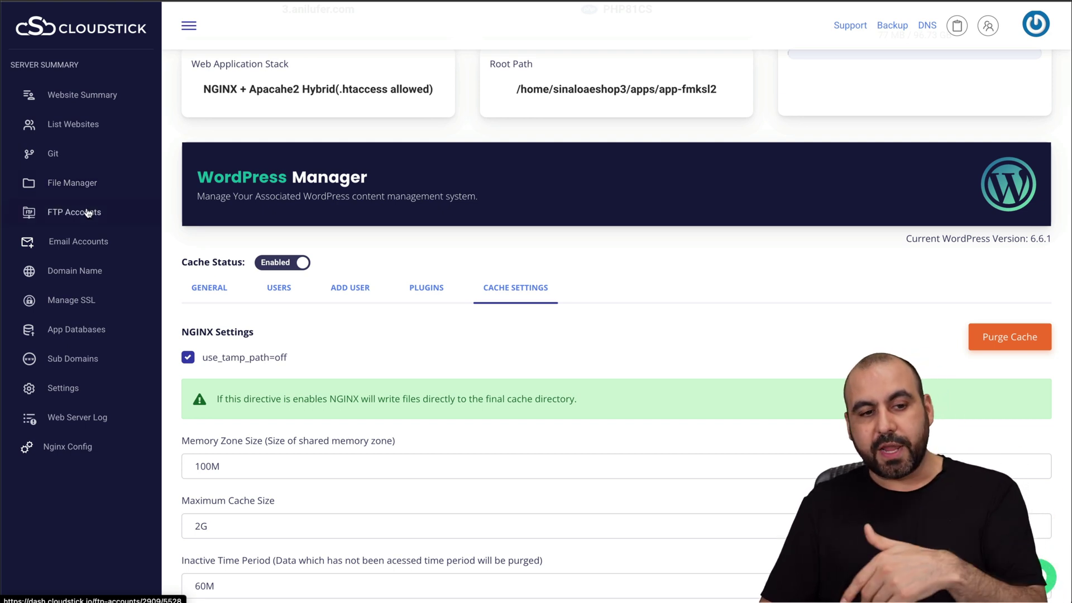
- Check the email accounts page of the app-fmksl2 site and go back to the server's overview
click(92, 247)
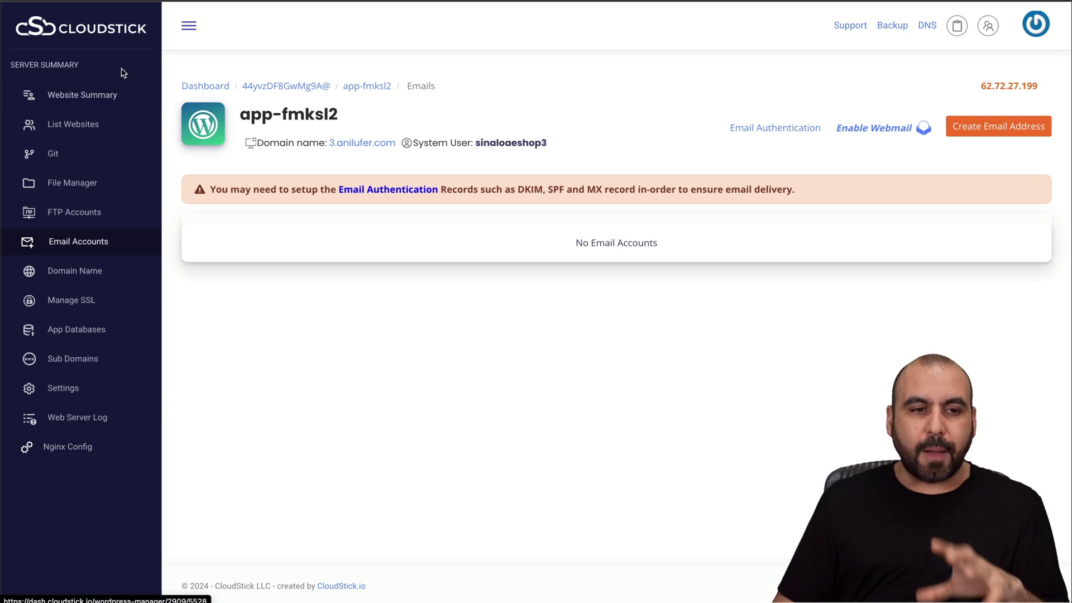
click(284, 85)
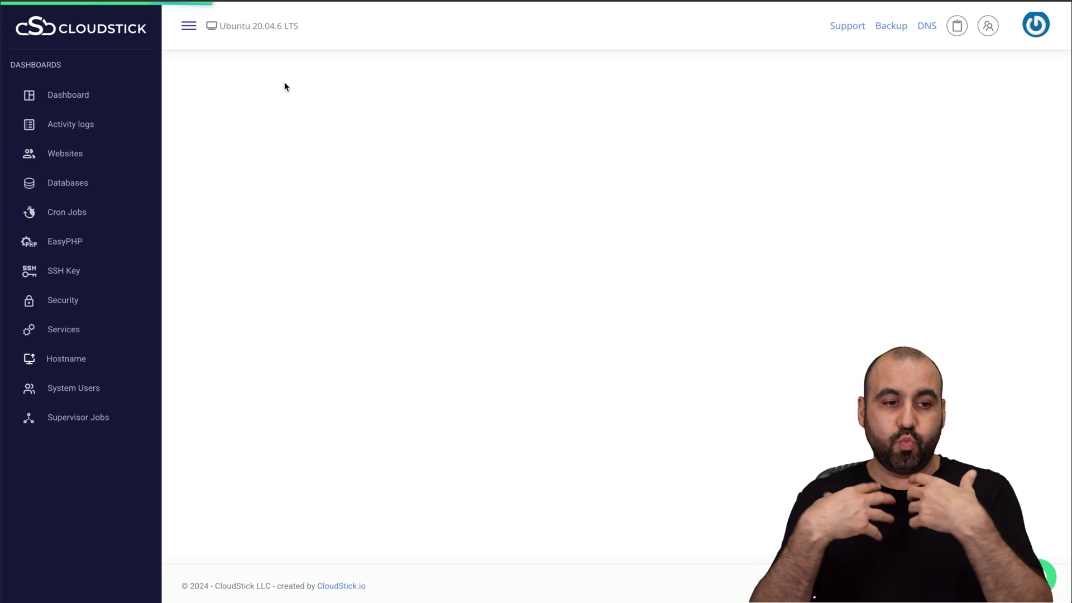